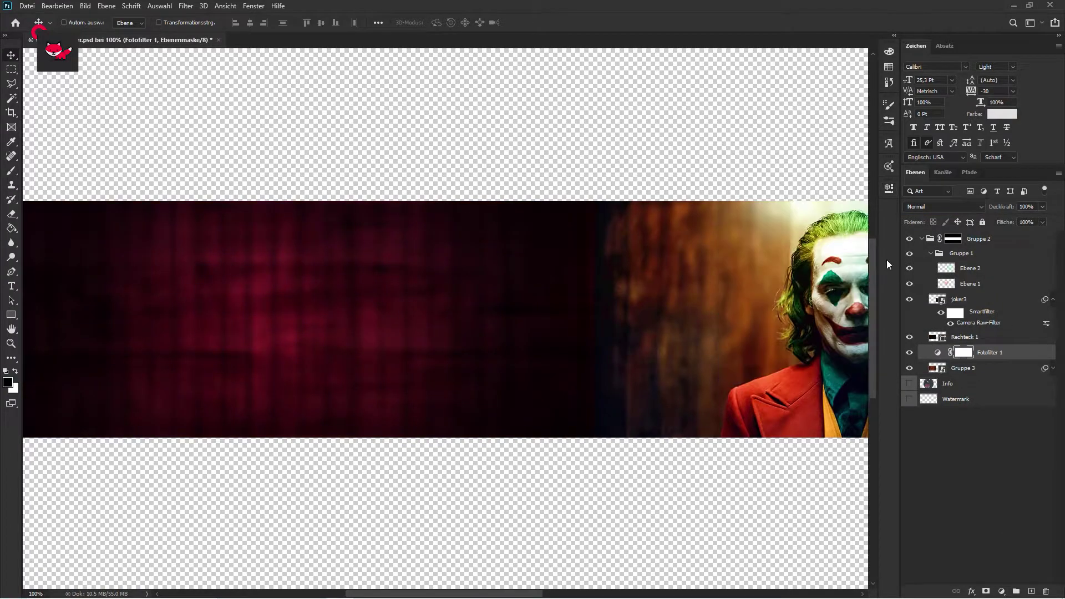
Adjust the Fotofilter density, apply Add Noise to Rechteck 1, and add Gruppe 3 to the selection.
double_click(986, 356)
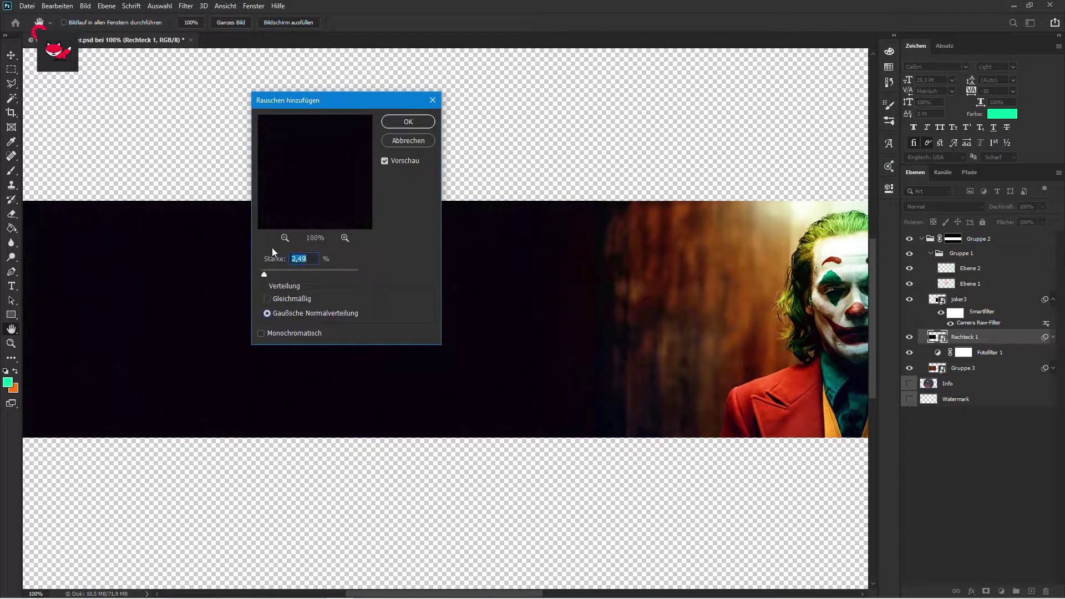
key("Return")
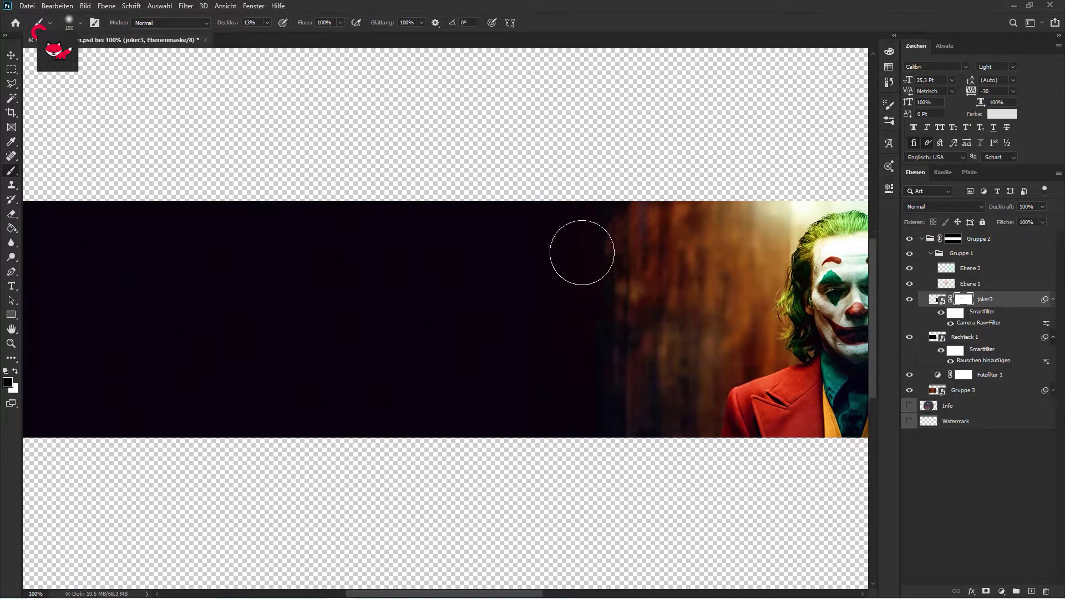
left_click(969, 394, "ctrl")
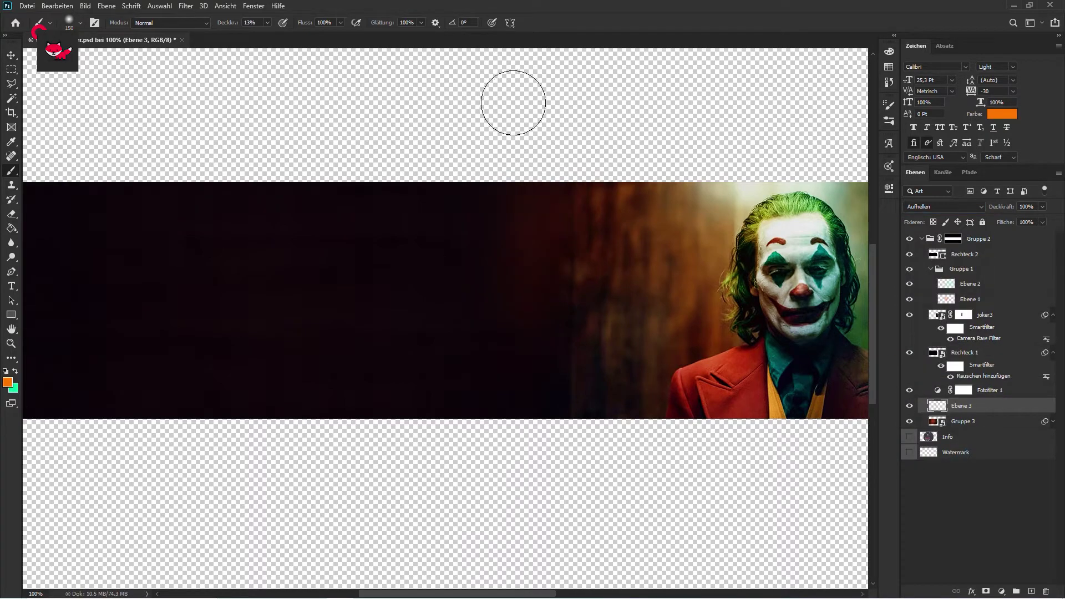
Paint soft light over the dark middle on Ebene 3 and change its blend mode.
mouse_move(508, 210)
left_mouse_down()
mouse_move(376, 316)
mouse_move(387, 445)
left_mouse_up()
left_click(943, 206)
left_click(932, 353)
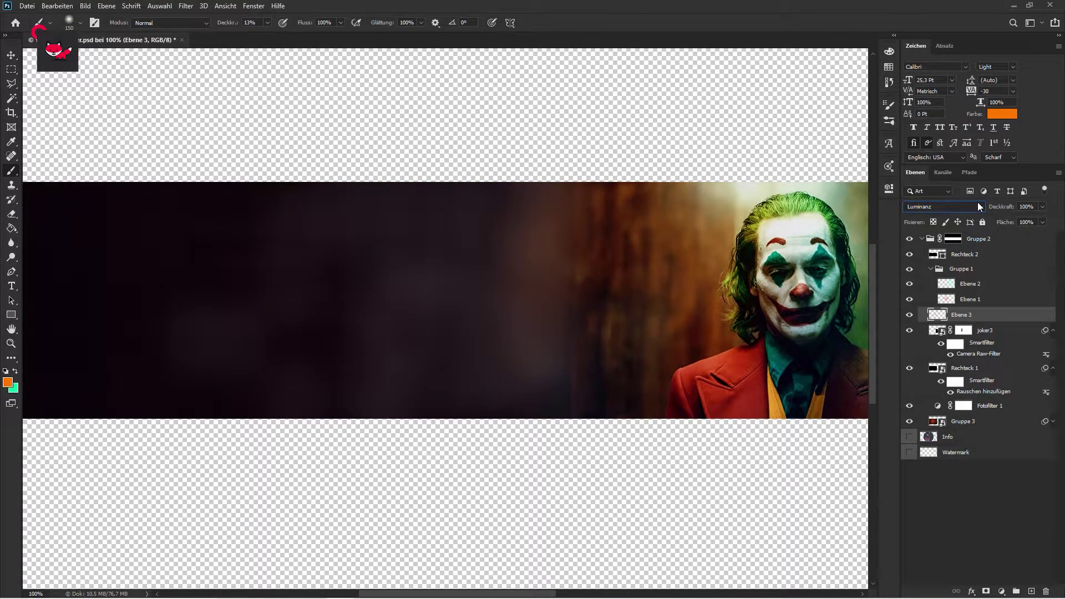
Invert the Brightness/Contrast mask, set brush opacity to 35%, and duplicate Color Lookup 1.
left_click(413, 309)
key("b")
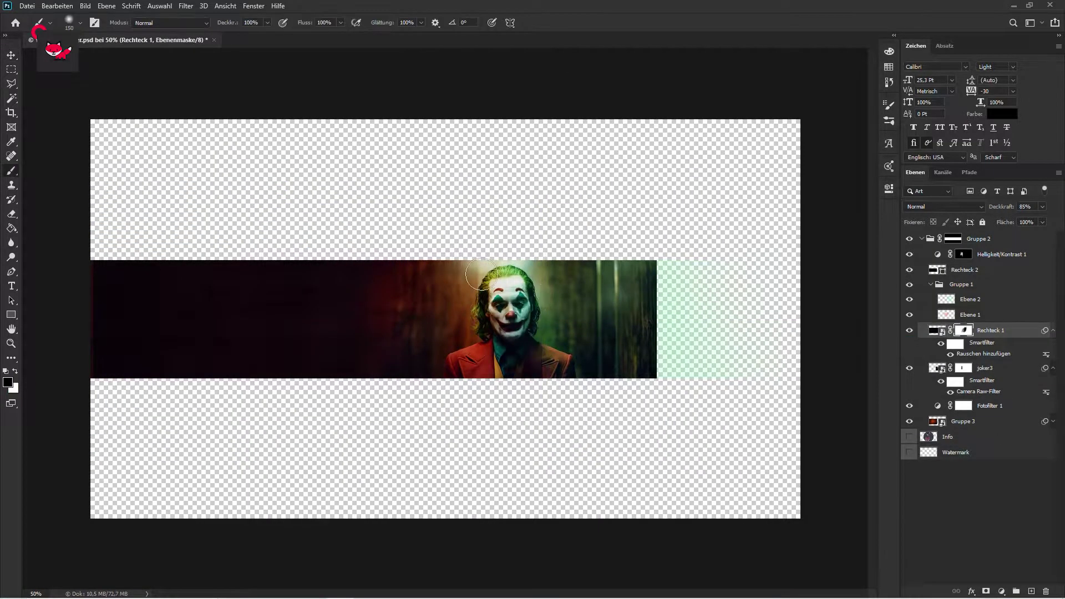
key("ctrl+1")
key("3")
key("5")
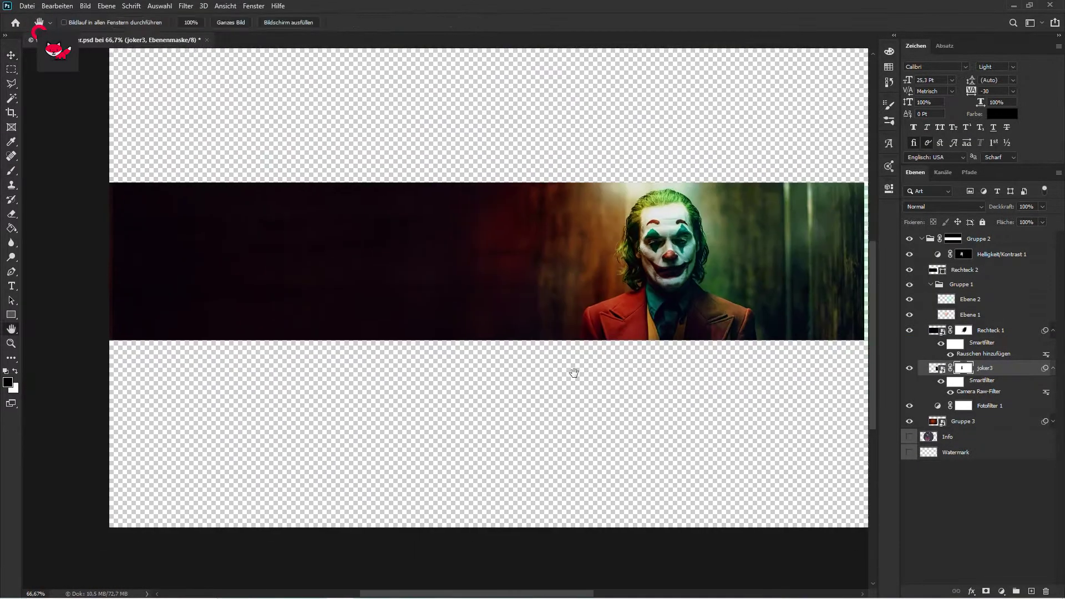
key("ctrl+j")
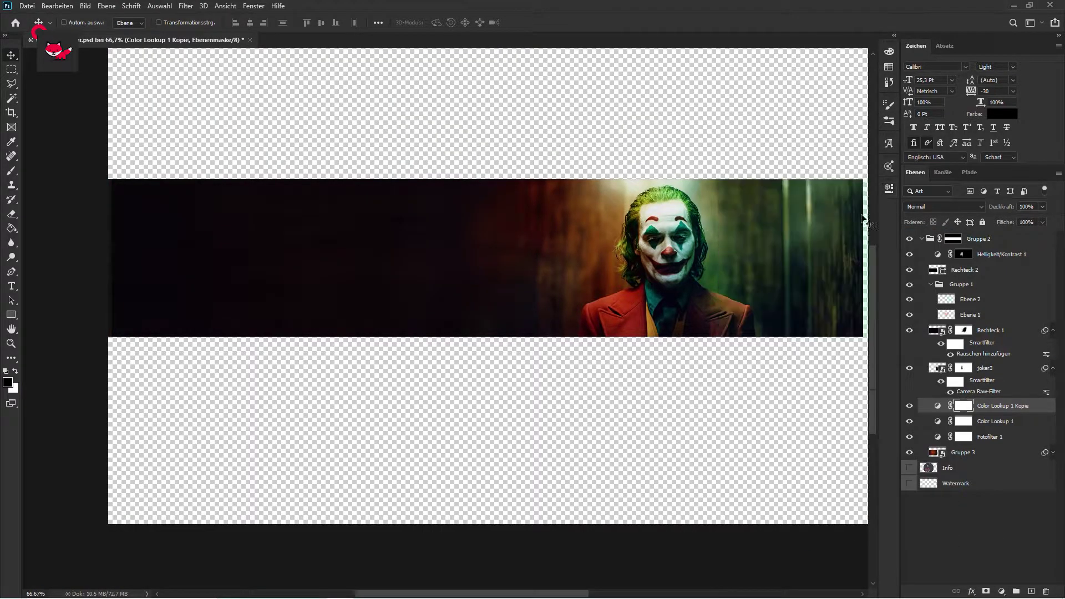
Place the grunge image into the banner document and pan across the texture.
left_click_drag(381, 275, 381, 275)
key("Return")
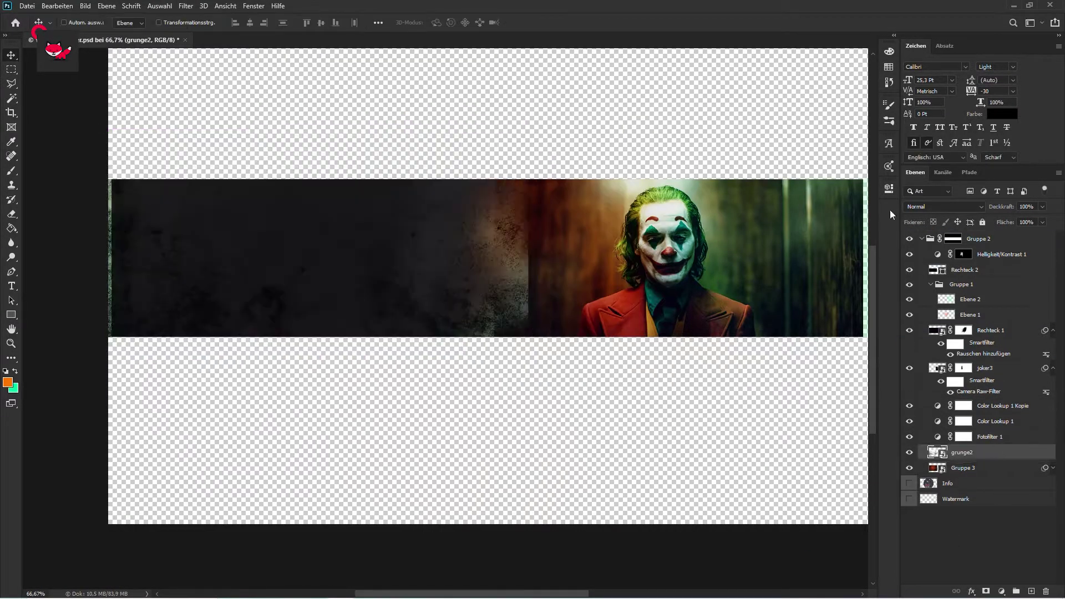
scroll(928, 207, "down", 19)
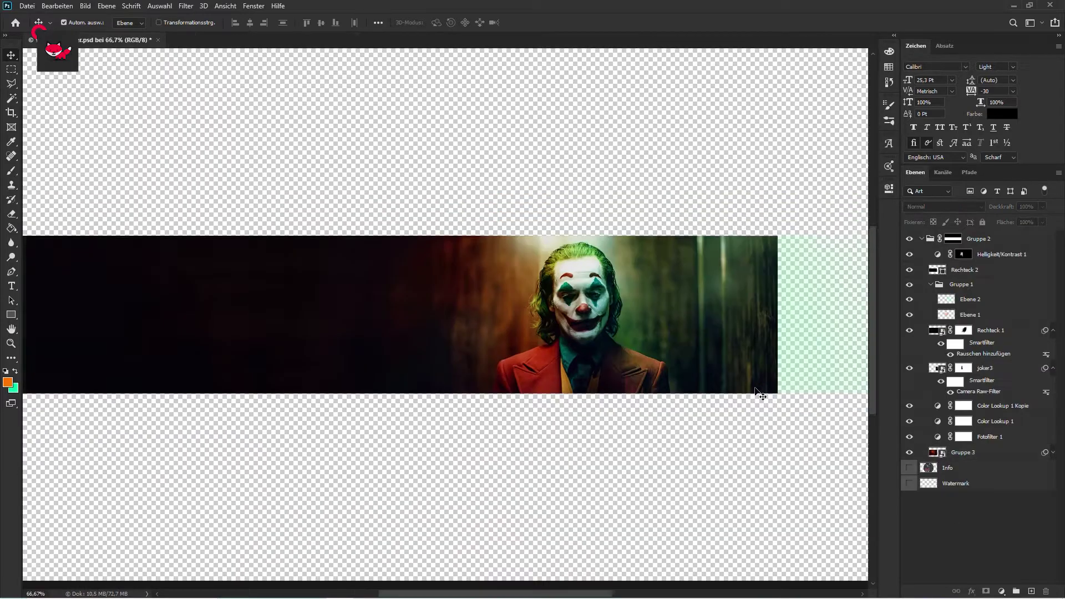
left_click_drag(762, 396, 515, 303)
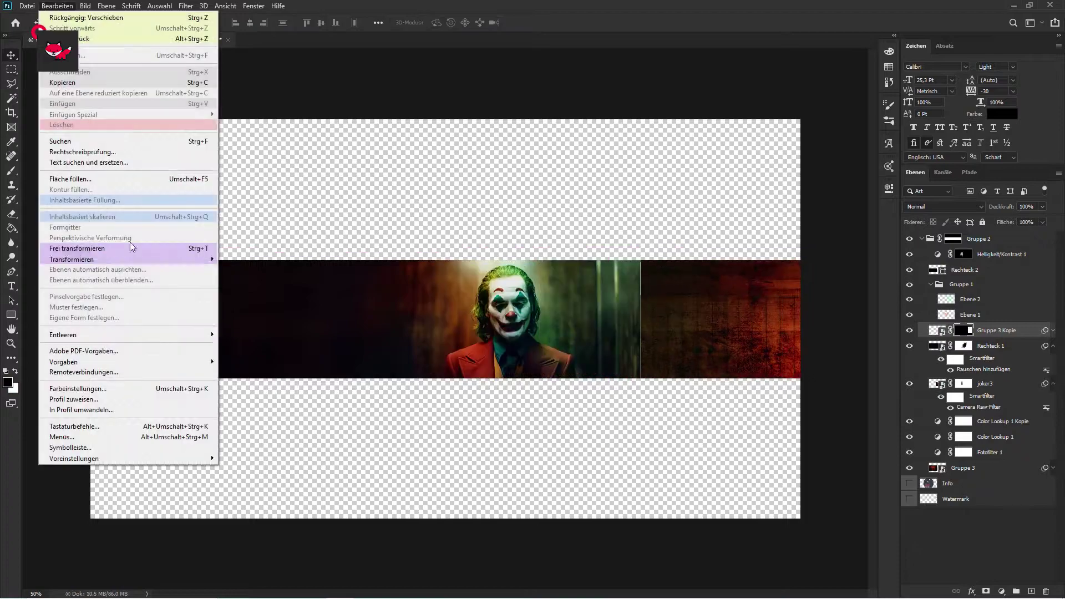
Free Transform Gruppe 3 Kopie into an angled perspective wall at the banner's right end.
left_click(131, 247)
left_click_drag(590, 369, 617, 413)
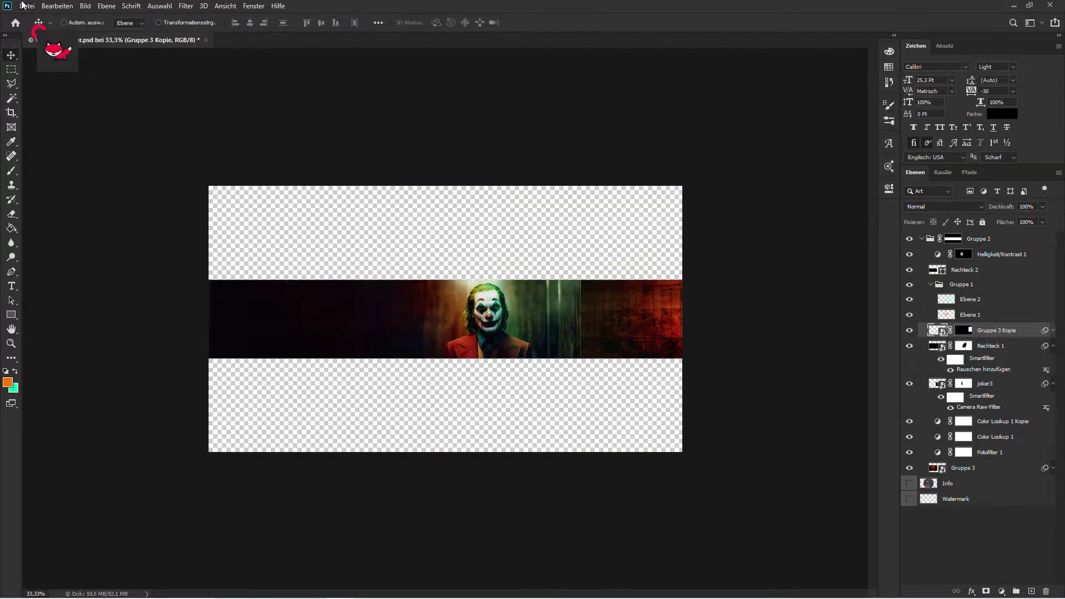
left_click(57, 5)
left_click(132, 246)
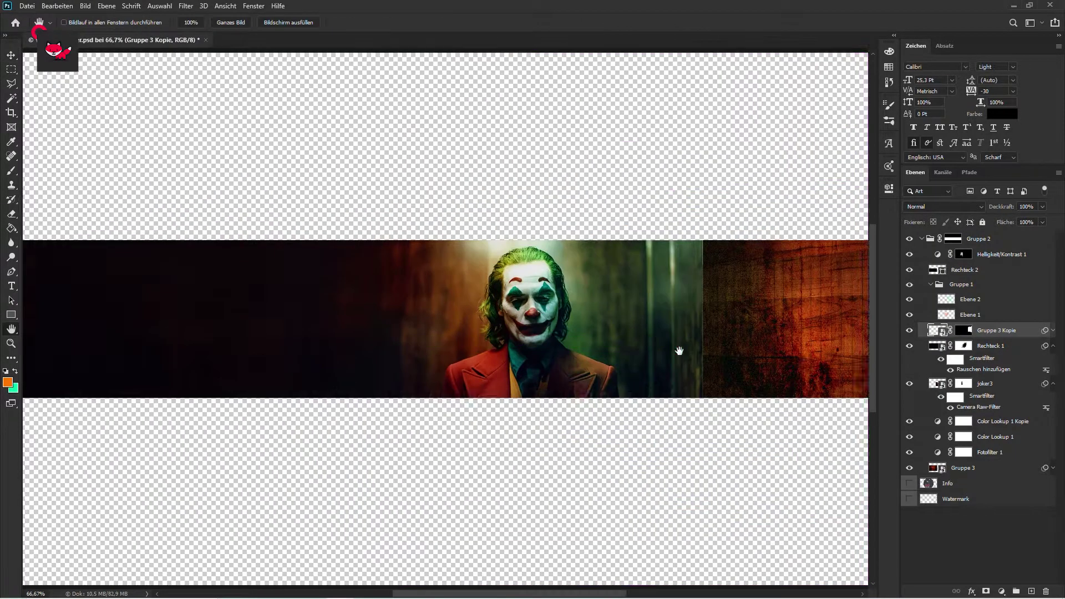
left_click(1053, 346)
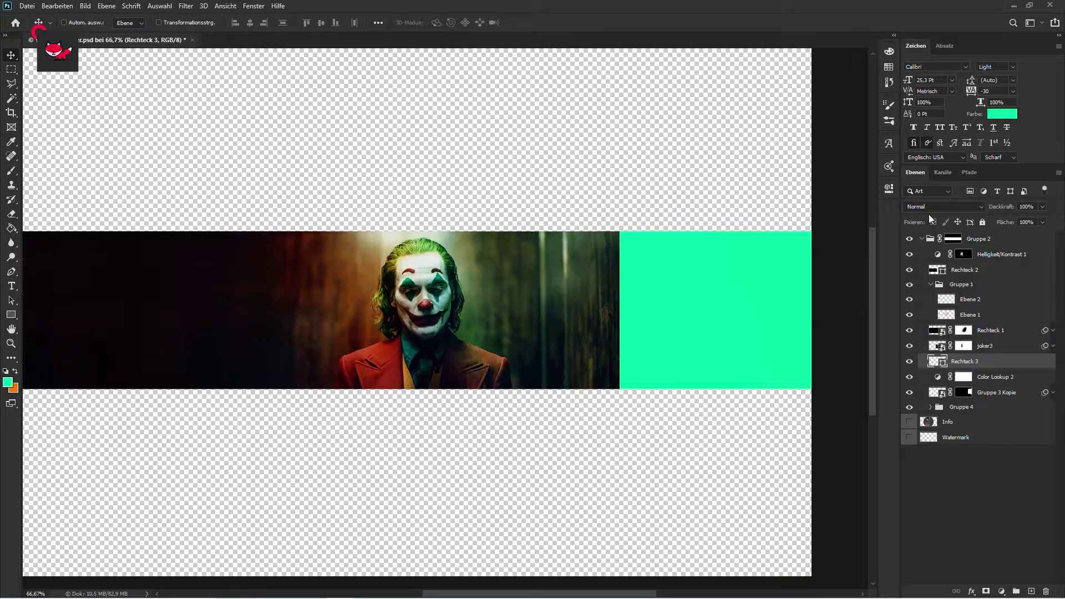
Change the rectangle copy's blend mode and free-transform the Gruppe 3 Kopie grunge layer.
scroll(928, 207, "down", 2)
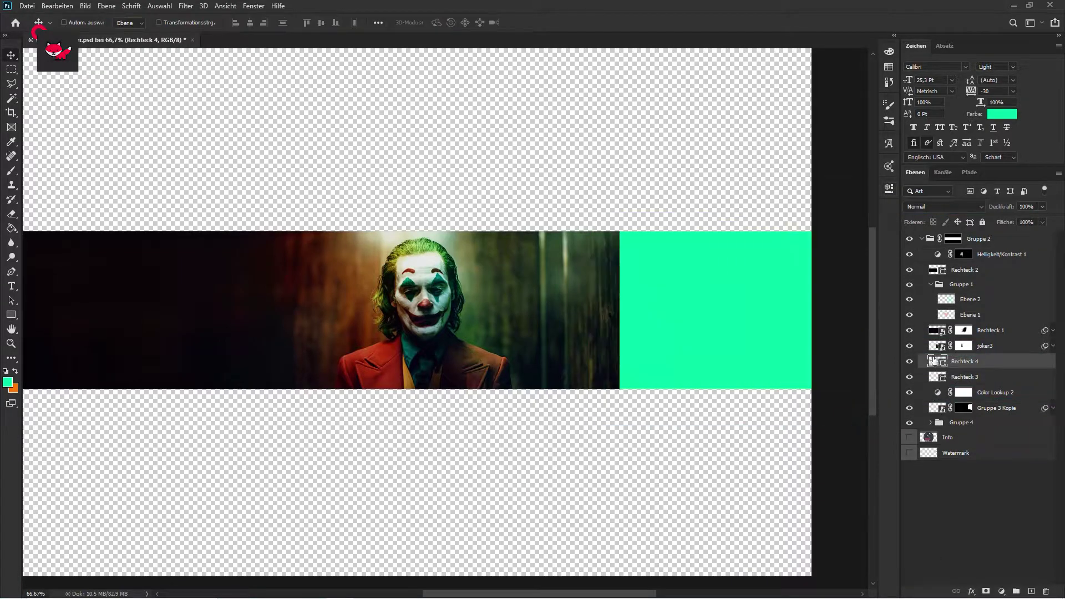
left_click(965, 206)
left_click(987, 406)
key("ctrl+t")
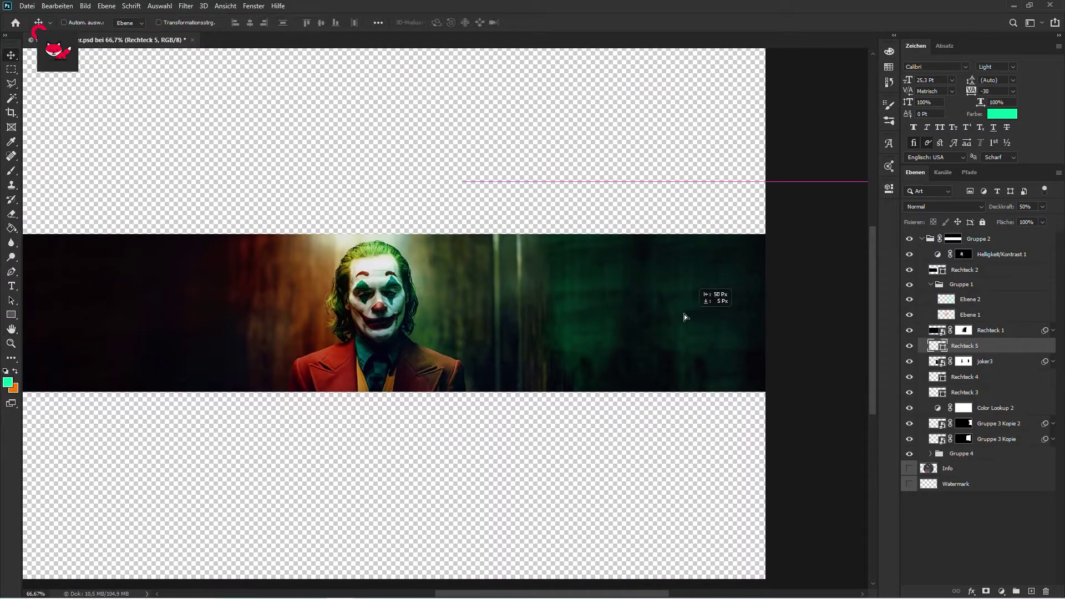
Add a new empty layer above Rechteck 2, zoom out, and swap foreground/background colours.
left_click(929, 271)
key("ctrl+shift+alt+n")
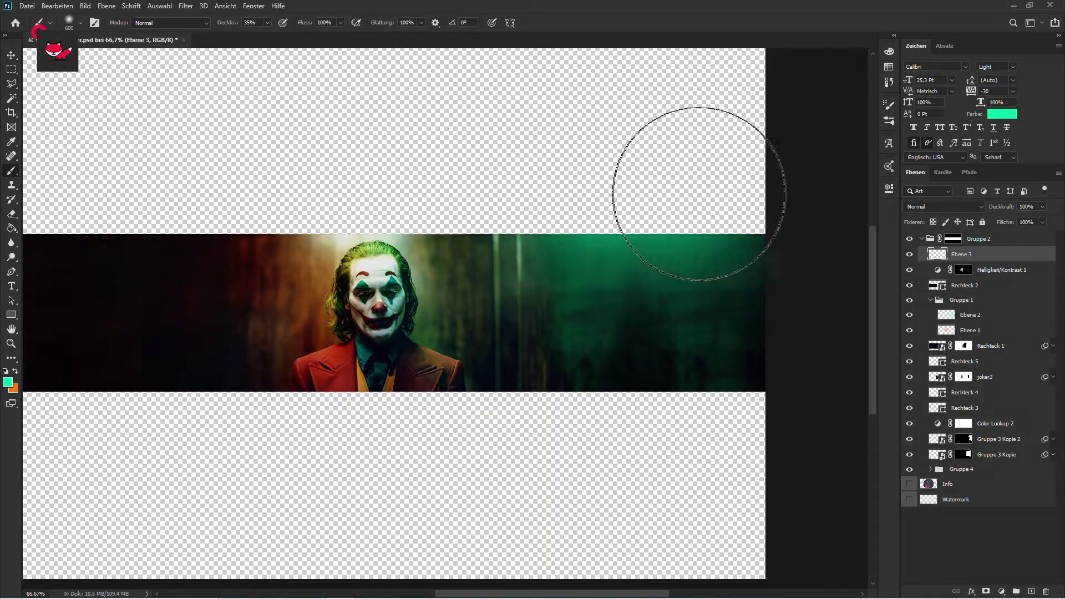
key("ctrl+minus")
key("x")
key("ctrl+minus")
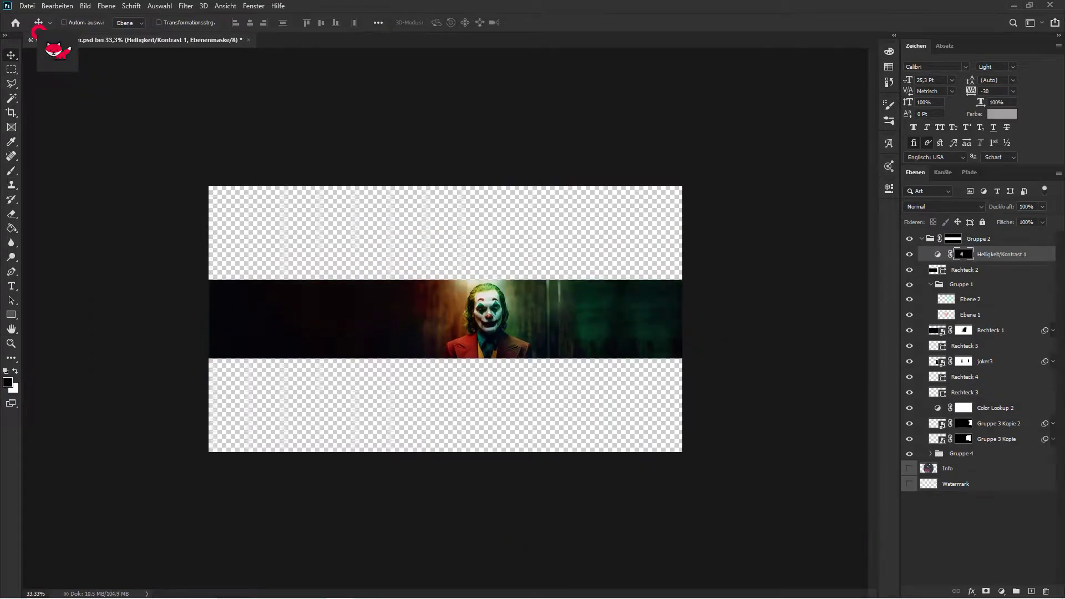
Move joker2 into Gruppe 2, clip it to the strip, and set opacity to 45%.
scroll(955, 208, "down", 9)
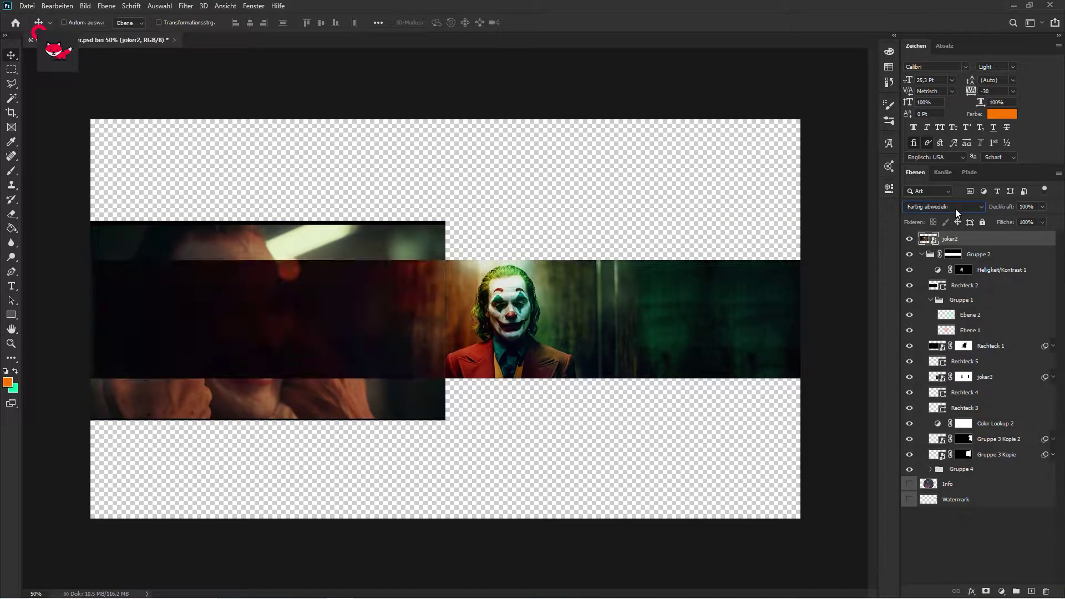
left_click_drag(949, 238, 985, 265)
key("4")
key("5")
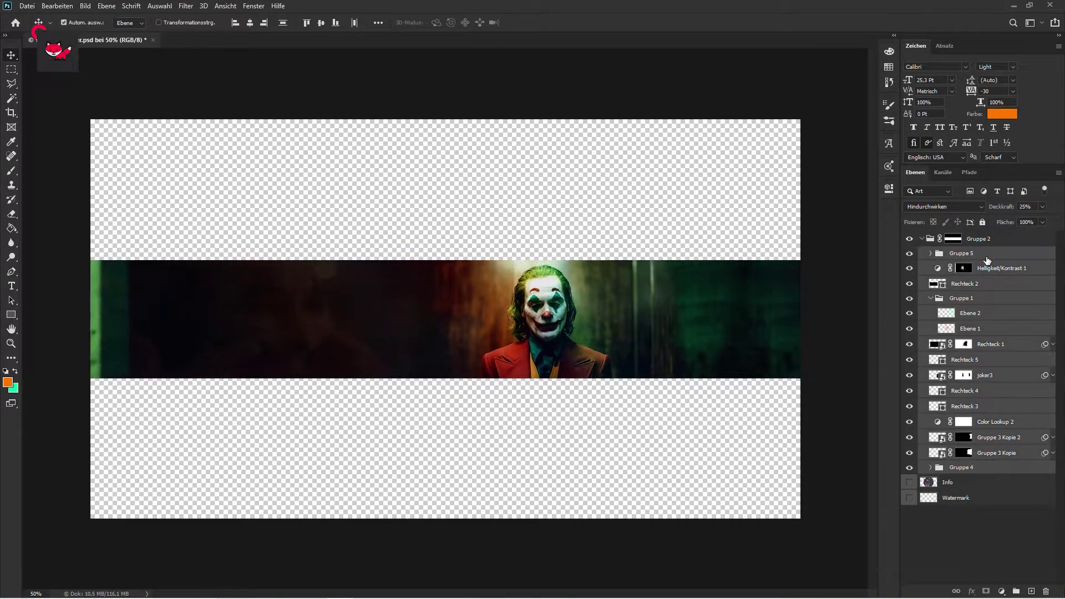
Stretch Rechteck 1 to about 114% width, then select the Gruppe 3 group.
left_click(990, 344)
key("ctrl+t")
left_click_drag(152, 319, 84, 323)
left_click(921, 524)
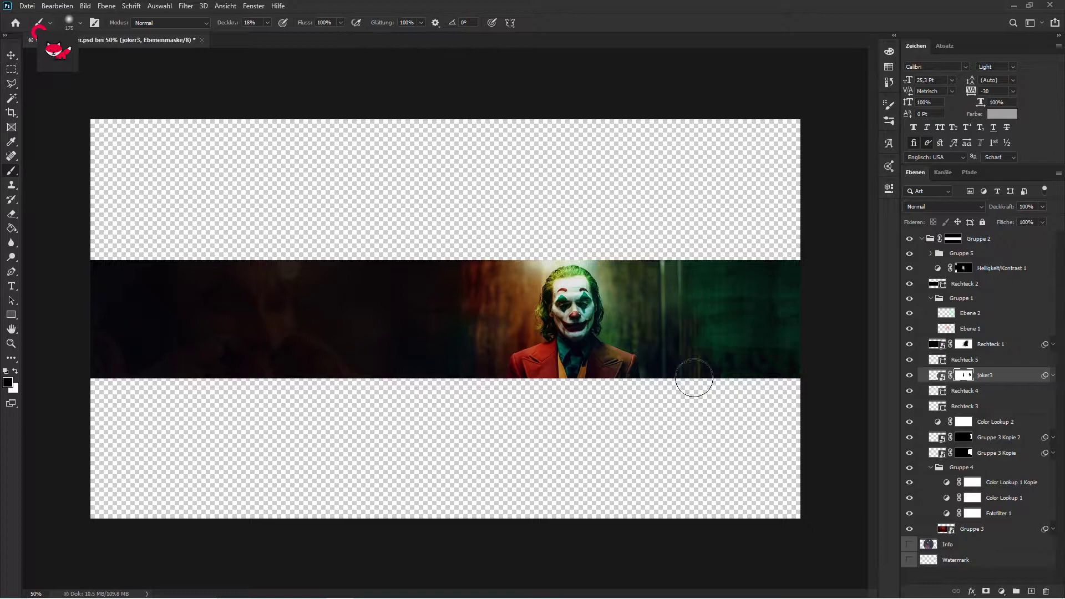
Move Ebene 4 out of Gruppe 4 and select it for brush painting.
key("ctrl+1")
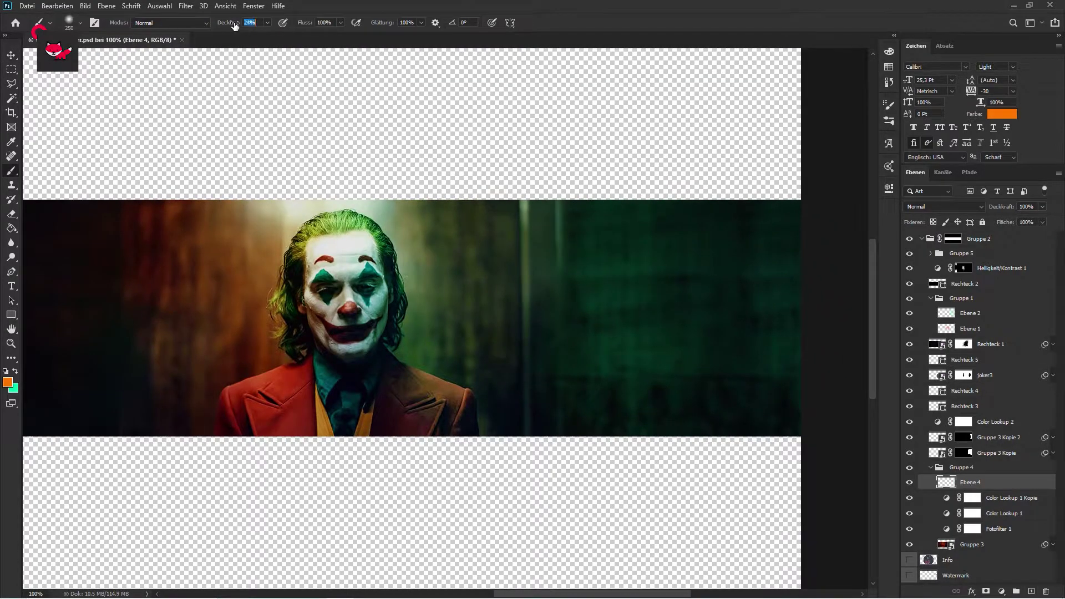
left_click_drag(988, 495, 965, 384)
left_click(965, 406)
scroll(912, 205, "down", 3)
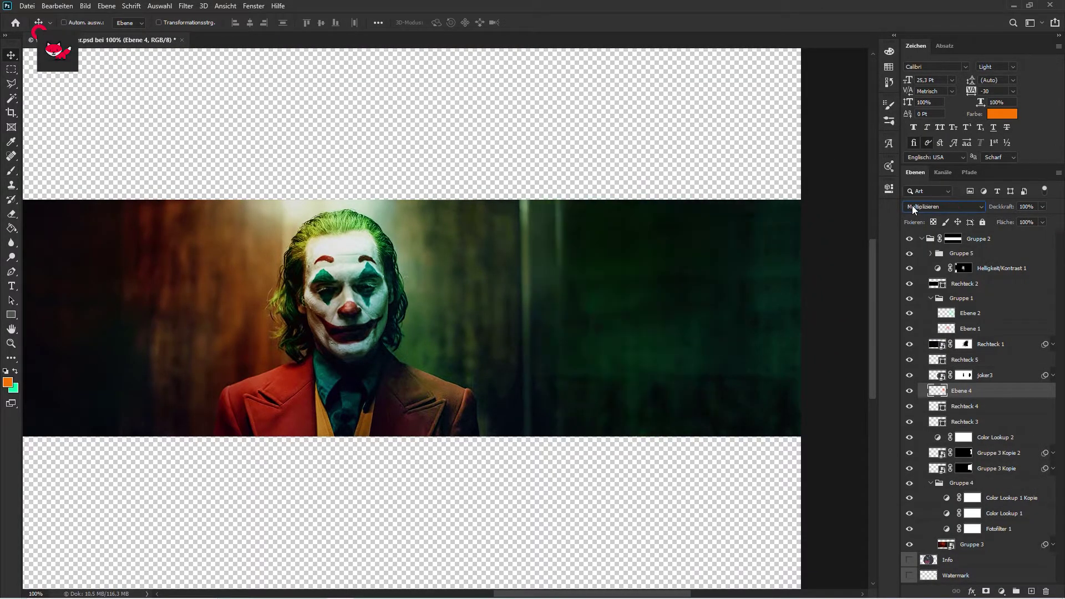
left_click(941, 392)
key("b")
Set Ebene 4 to Normal blend at 25% opacity and position the colour glow.
left_click(942, 207)
left_click(921, 214)
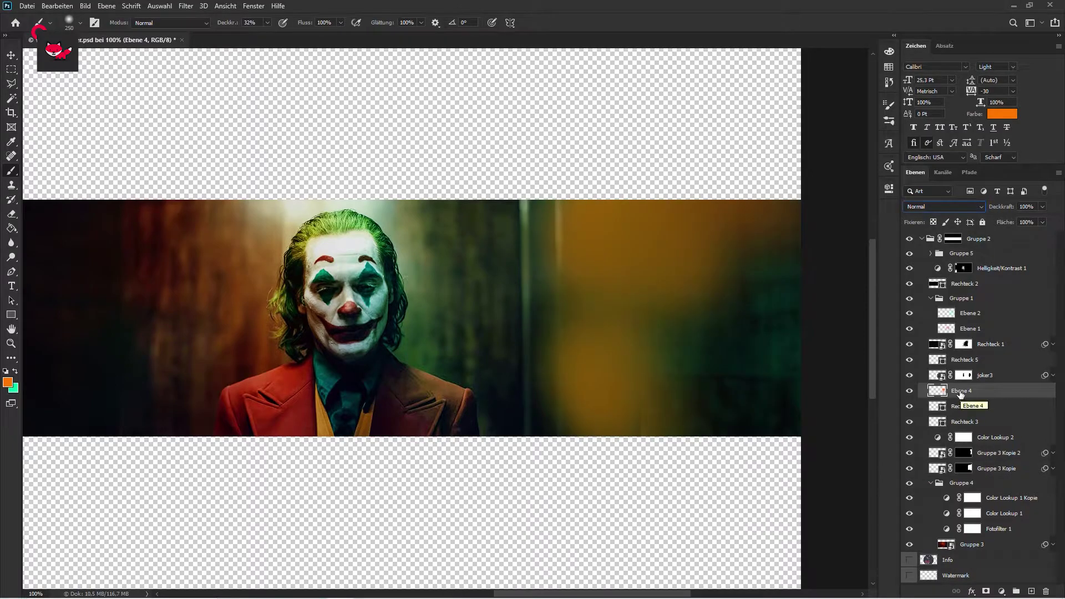
key("v")
key("2")
key("5")
key("ctrl+minus")
left_click_drag(611, 355, 619, 360)
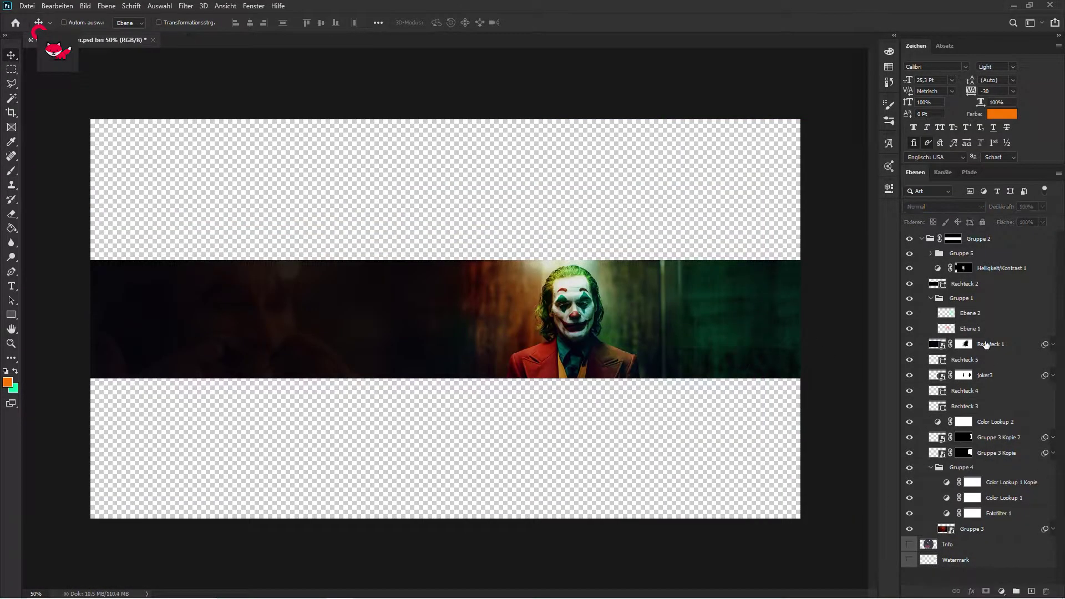
Brush on the joker3 layer mask, then move Ebene 4 below joker3.
left_click(963, 375)
key("b")
key("ctrl+plus")
key("ctrl+plus")
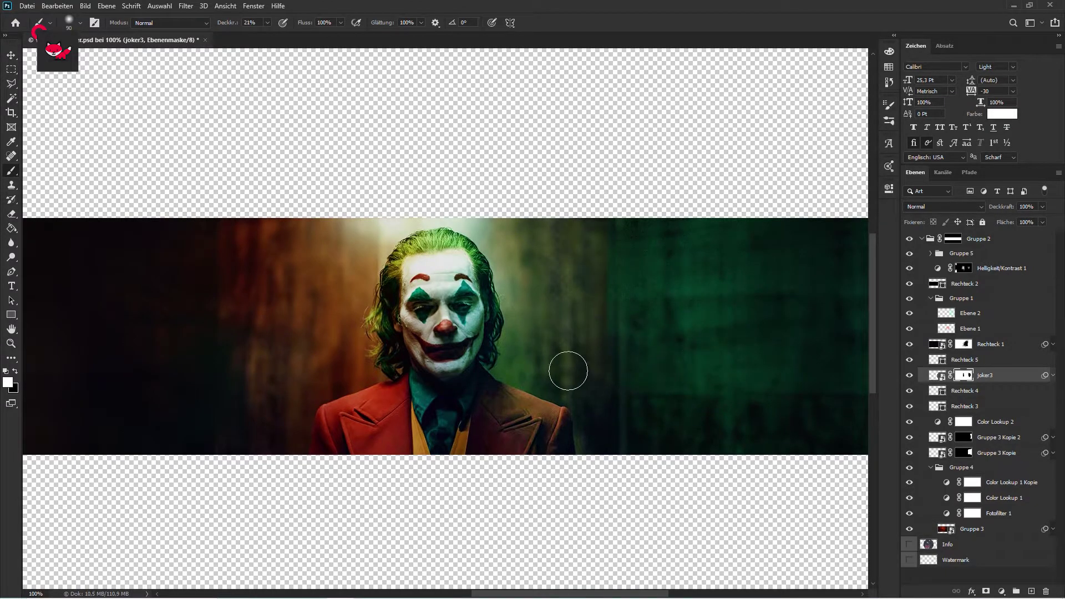
key("h")
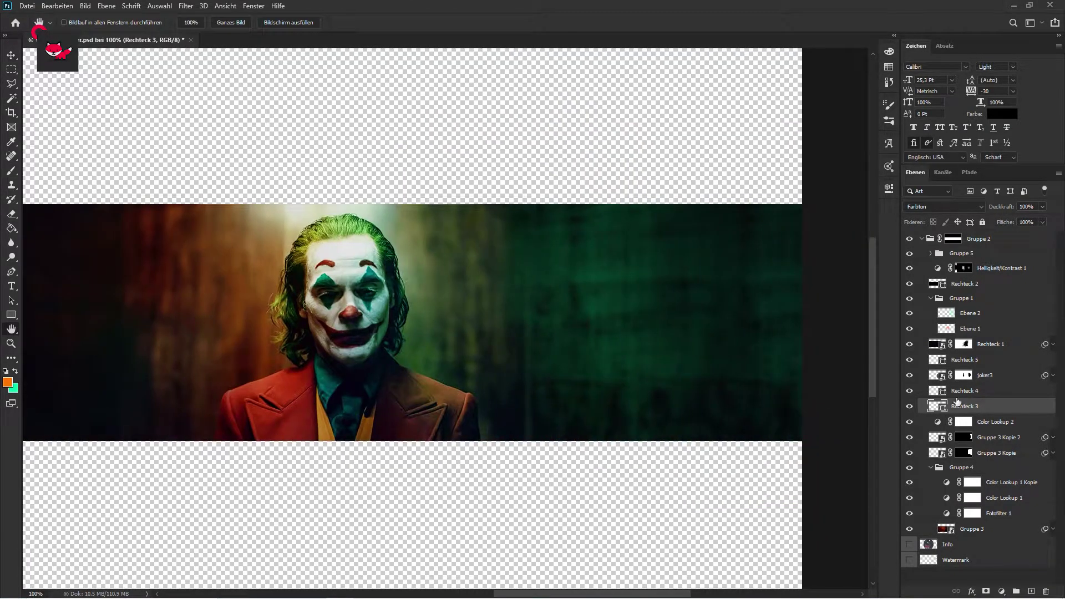
left_click_drag(969, 374, 969, 391)
Set Ebene 4's opacity to 25% and zoom out to the whole banner.
key("v")
key("2")
key("5")
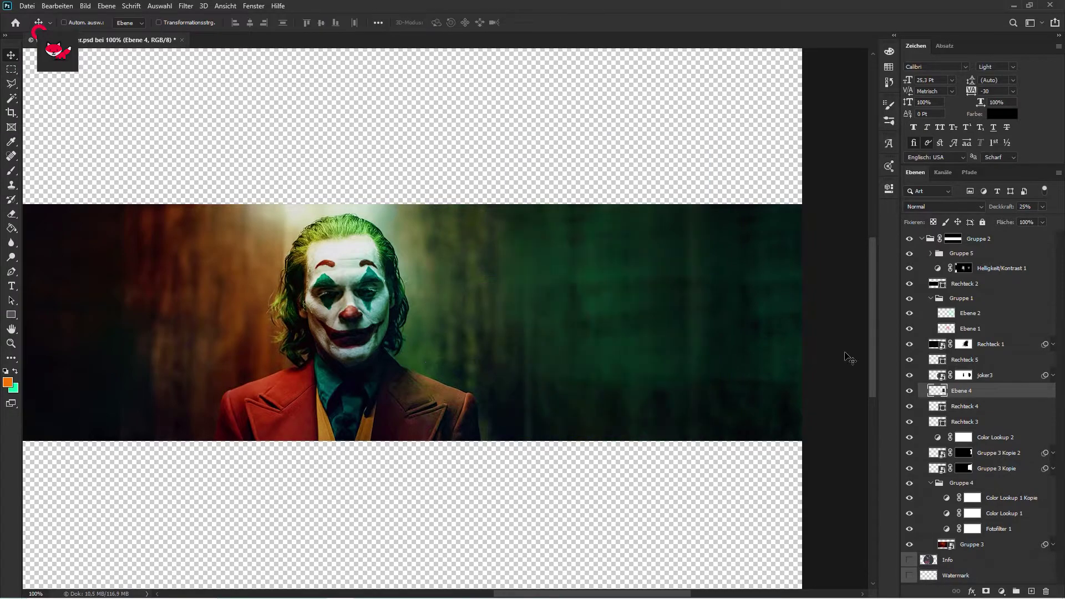
key("v")
key("ctrl+minus")
key("ctrl+minus")
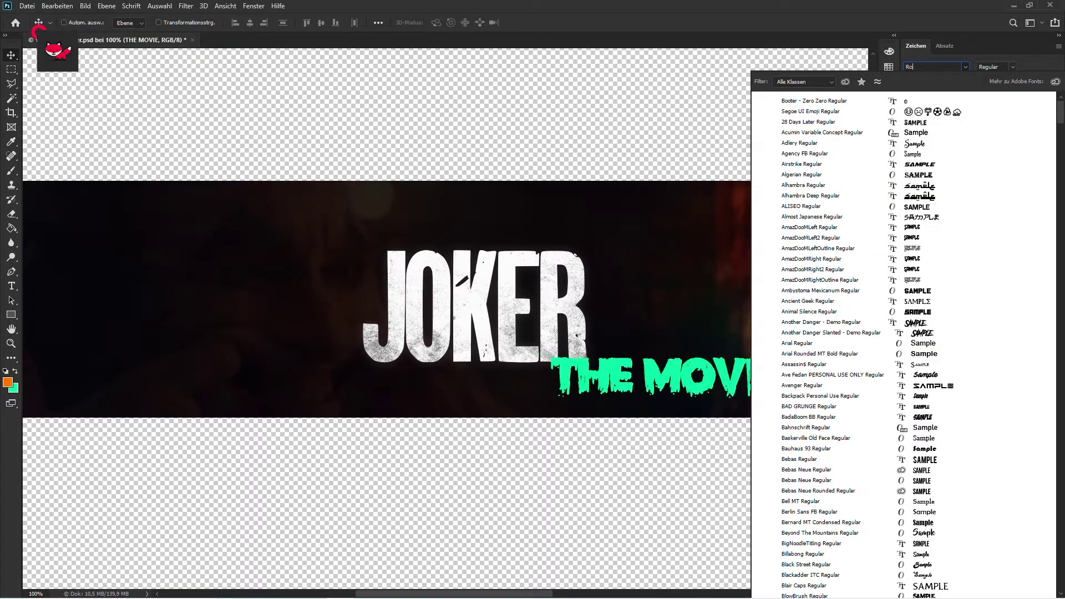
Set THE MOVIE in Futura PT Demi and open the JOKER title's Outer Glow settings.
left_click(903, 145)
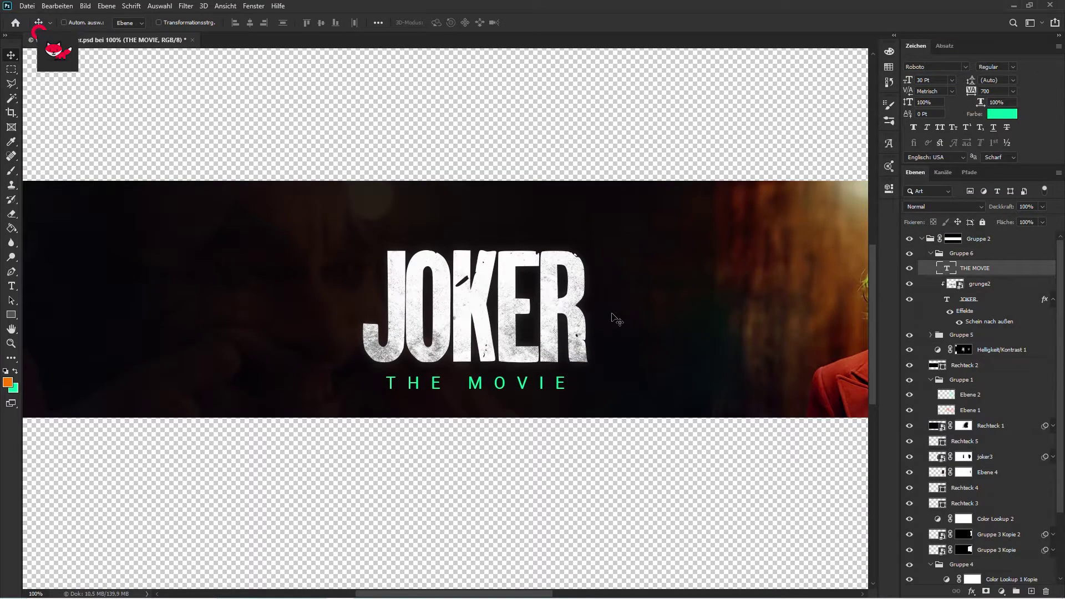
left_click(934, 66)
type("futu")
left_click(909, 165)
double_click(976, 261)
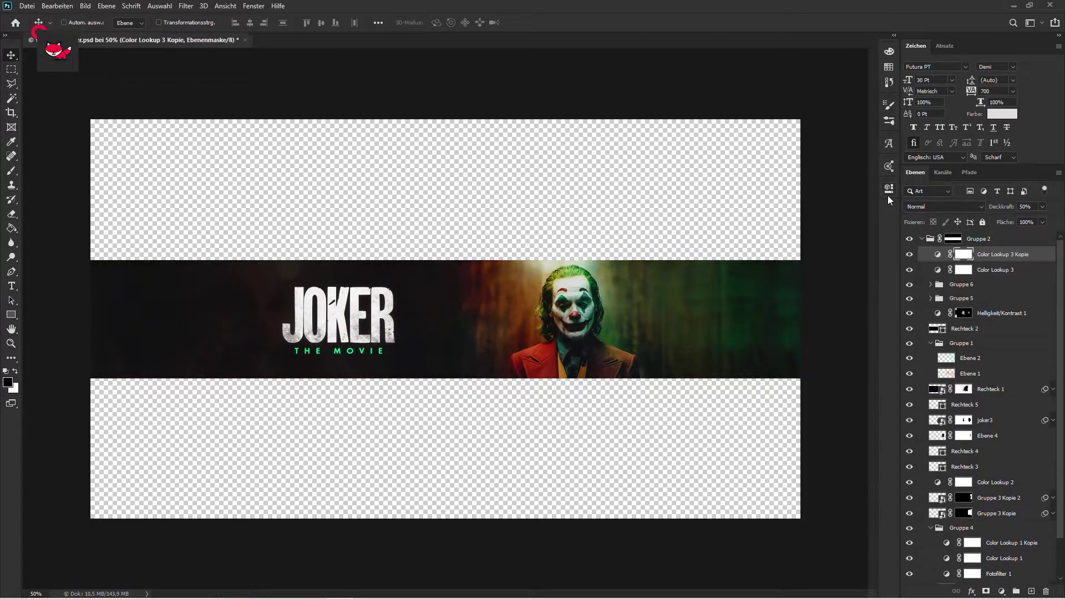
Browse the Color Lookup presets and apply 3Strip.look.
key("Down")
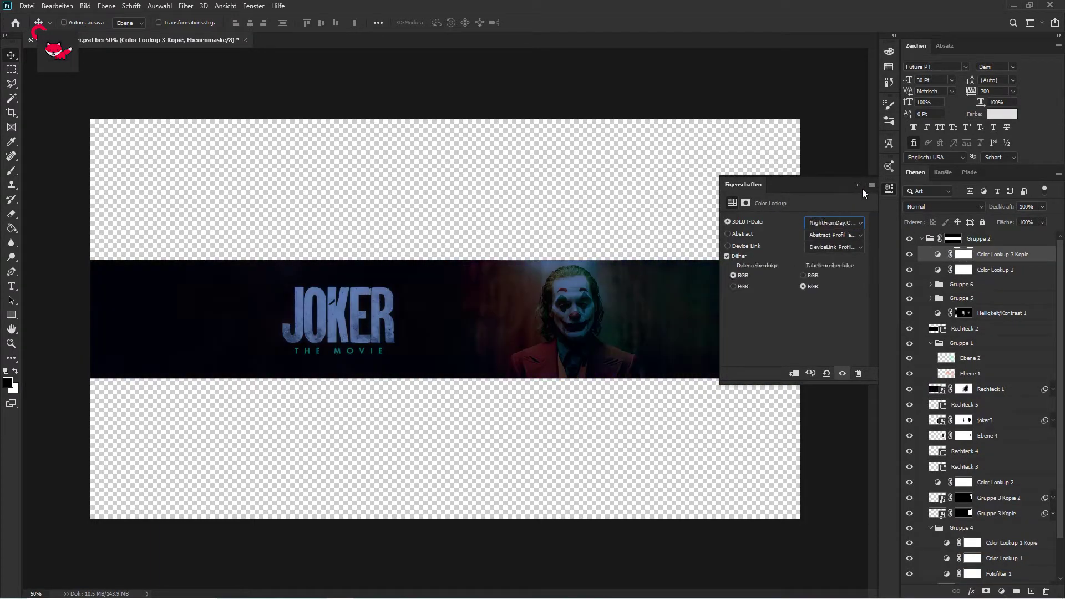
key("Down")
key("Down")
key("Down")
left_click(844, 277)
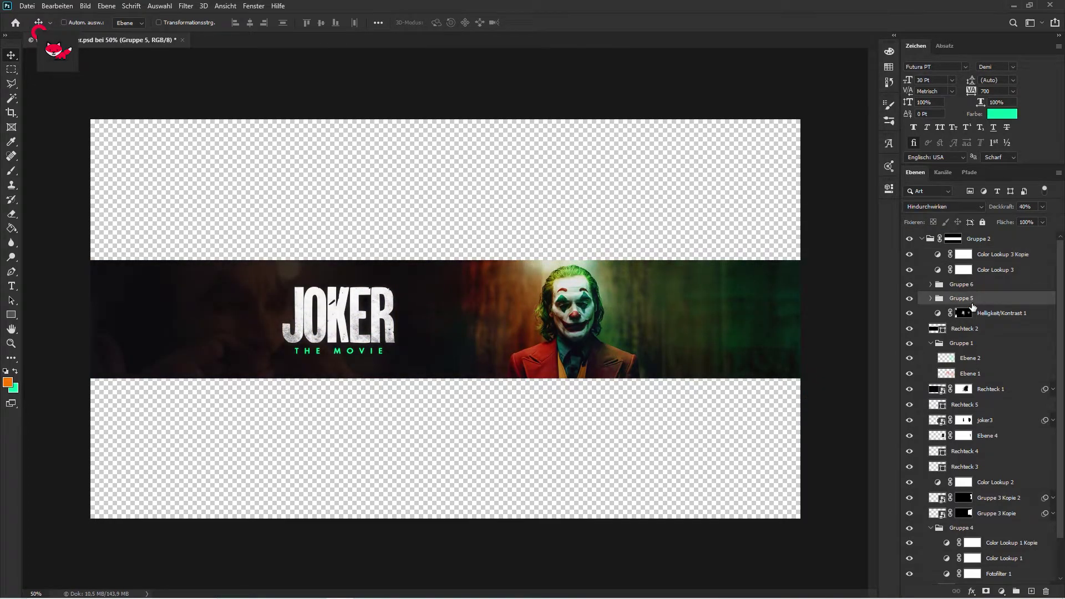
scroll(972, 306, "down", 1)
Label the Text group green and Banner red, and rename Gruppe 5 to Image Overlay.
right_click(967, 258)
left_click(825, 573)
right_click(957, 251)
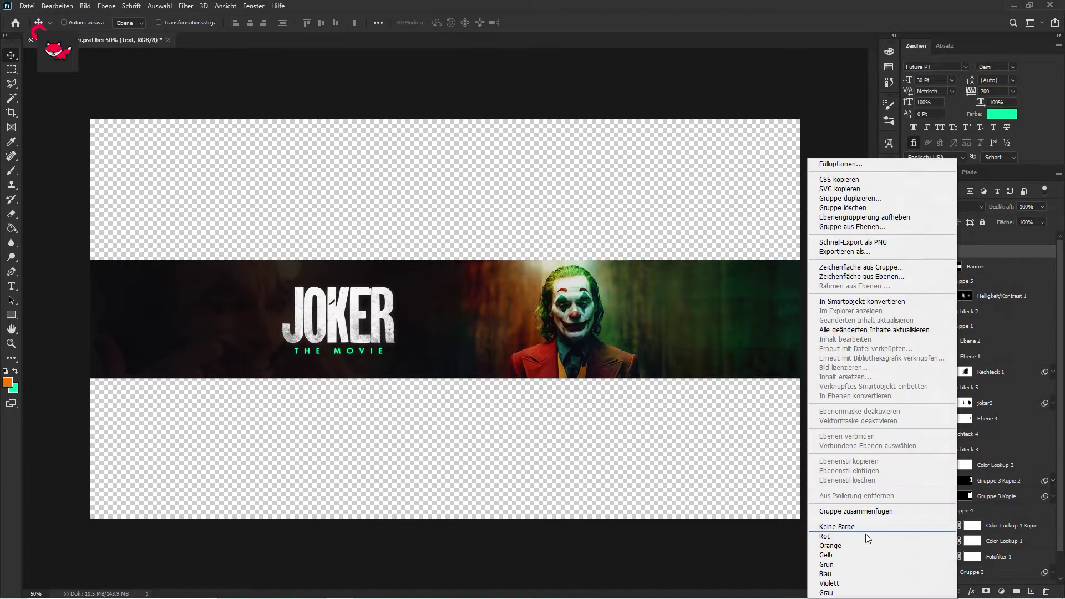
left_click(826, 564)
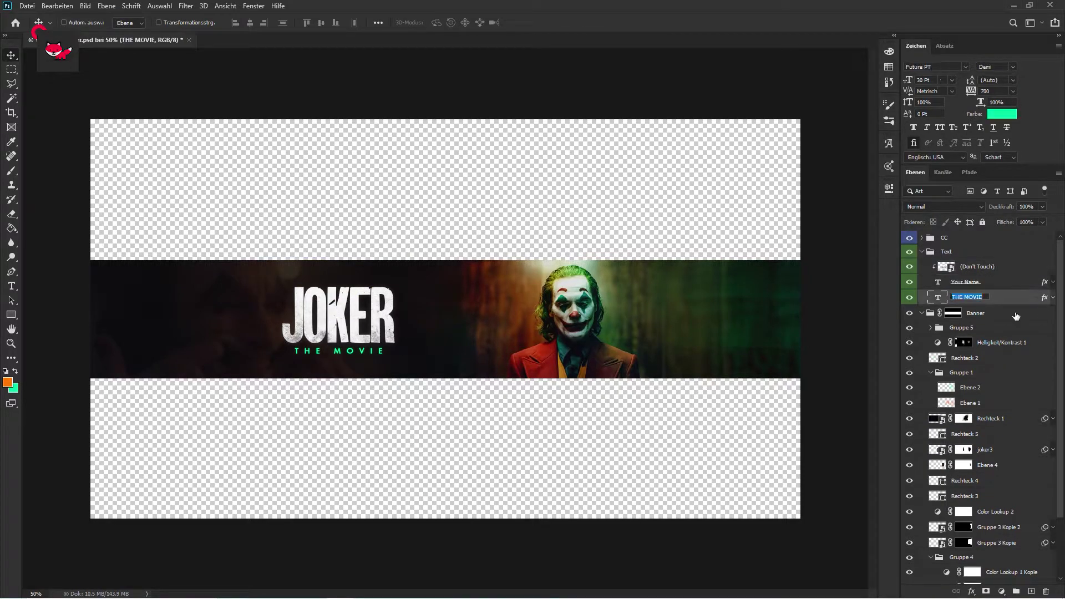
right_click(975, 313)
left_click(887, 554)
left_click(922, 252)
double_click(961, 281)
type("Image Overlay")
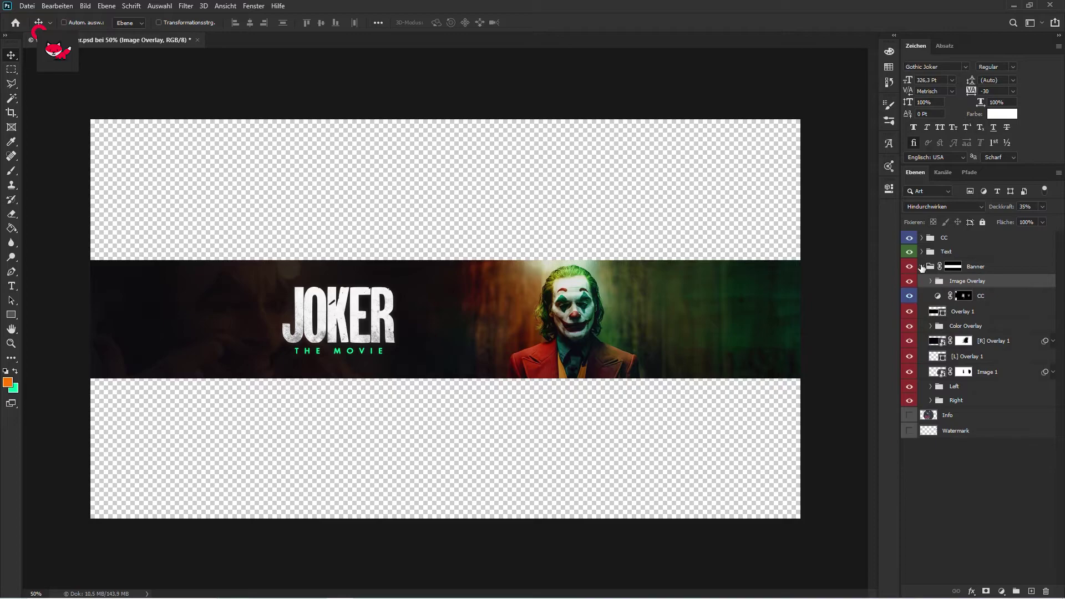
Rename the new group to BG.
double_click(955, 281)
type("BG")
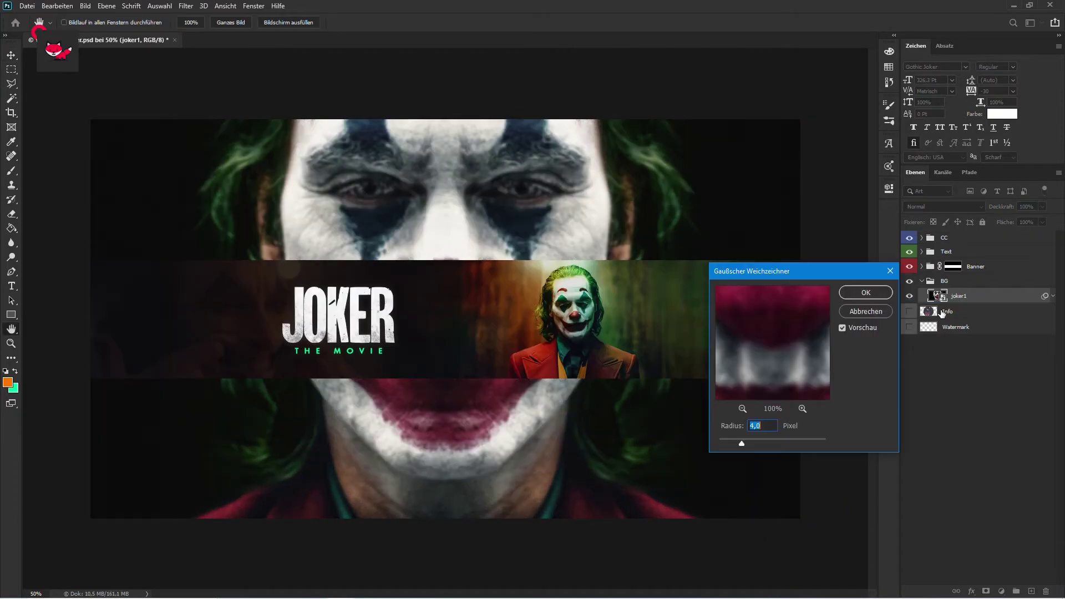